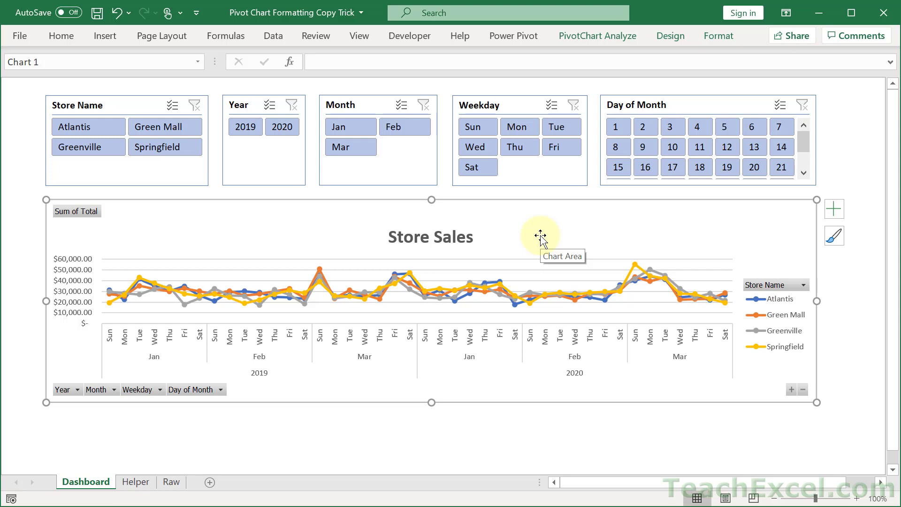
Save the Store Sales pivot chart as the chart template 'MyPivotChartTemplate'
{"action": "right_click", "coordinate": [516, 217]}
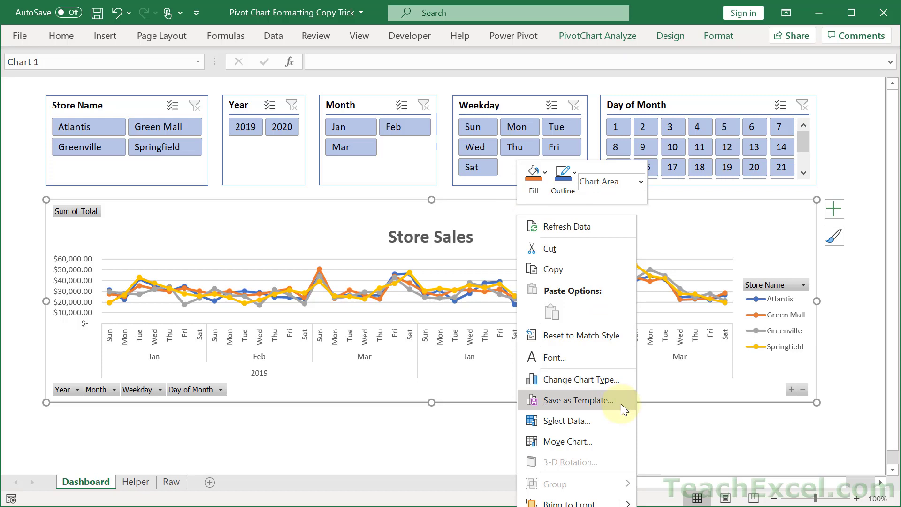
{"action": "left_click", "coordinate": [621, 404]}
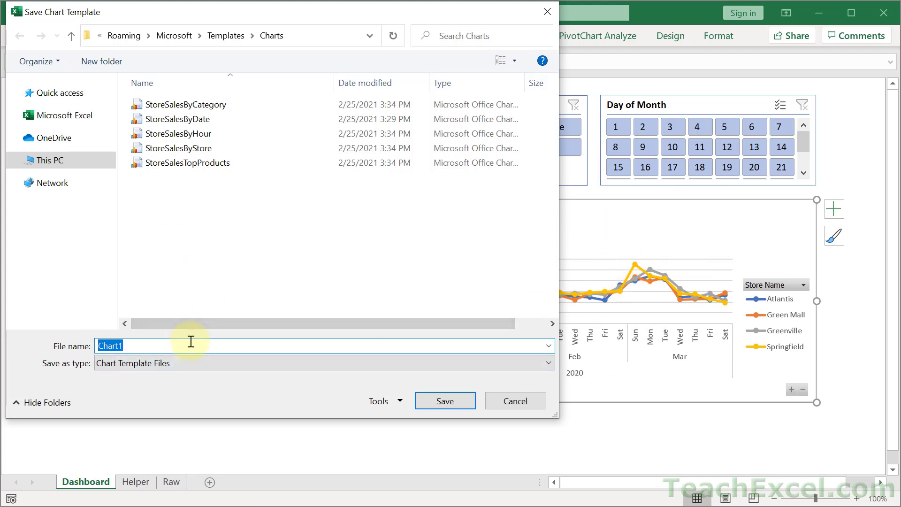
{"action": "type", "text": "MyPivotChar"}
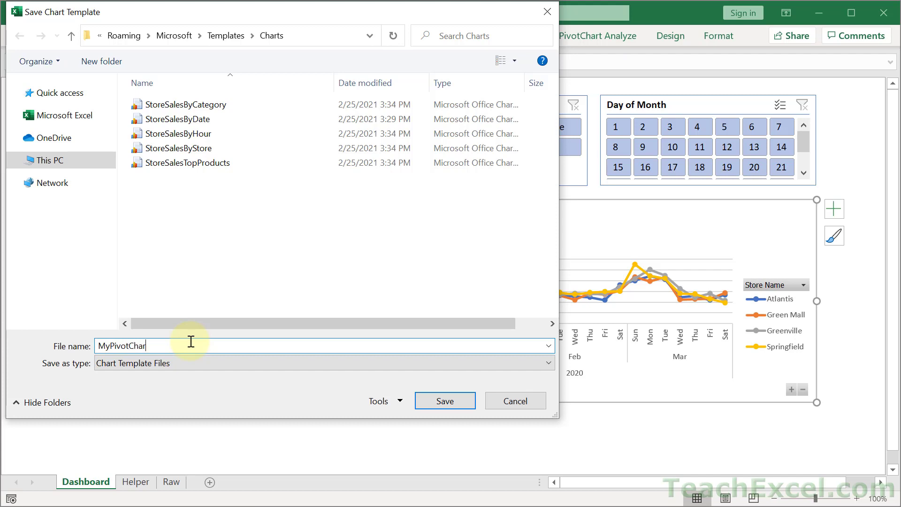
{"action": "type", "text": "tTemplate"}
{"action": "left_click", "coordinate": [444, 401]}
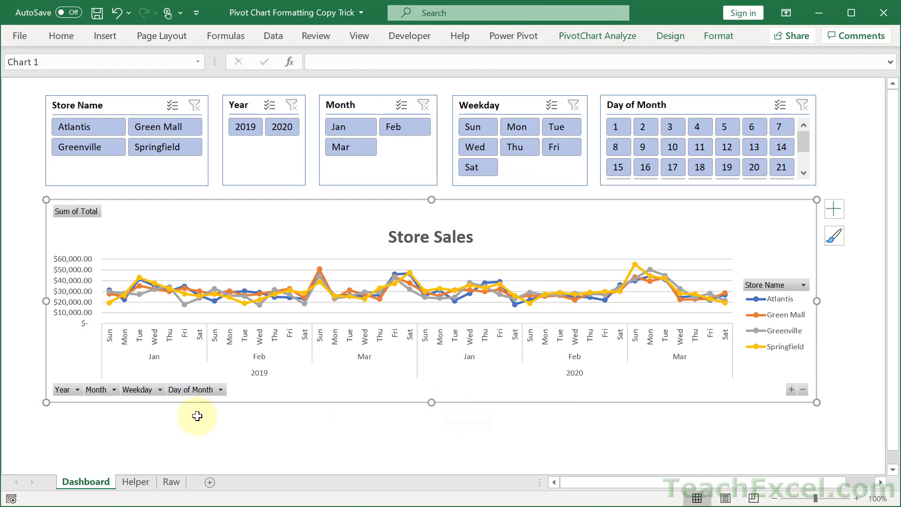
Collapse the Dashboard chart's axis from days through months to yearly totals
{"action": "left_click", "coordinate": [135, 482]}
{"action": "left_click", "coordinate": [94, 483]}
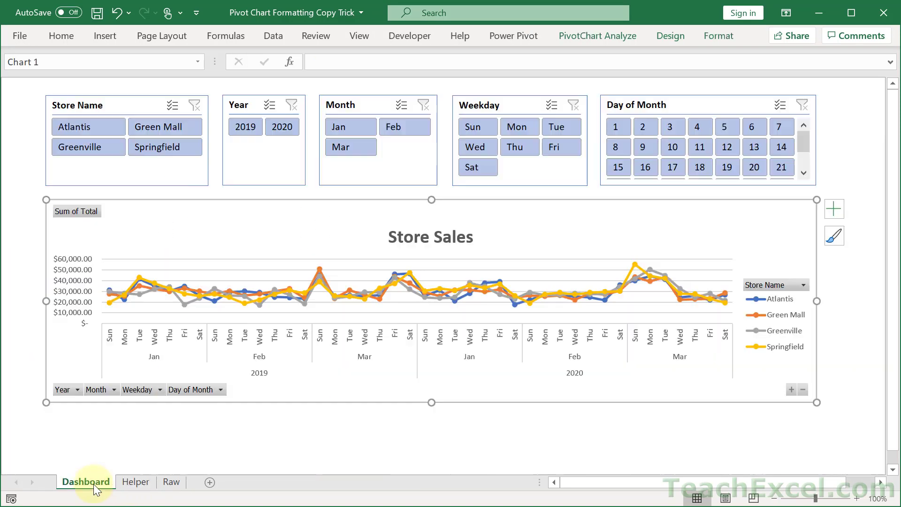
{"action": "left_click", "coordinate": [804, 392]}
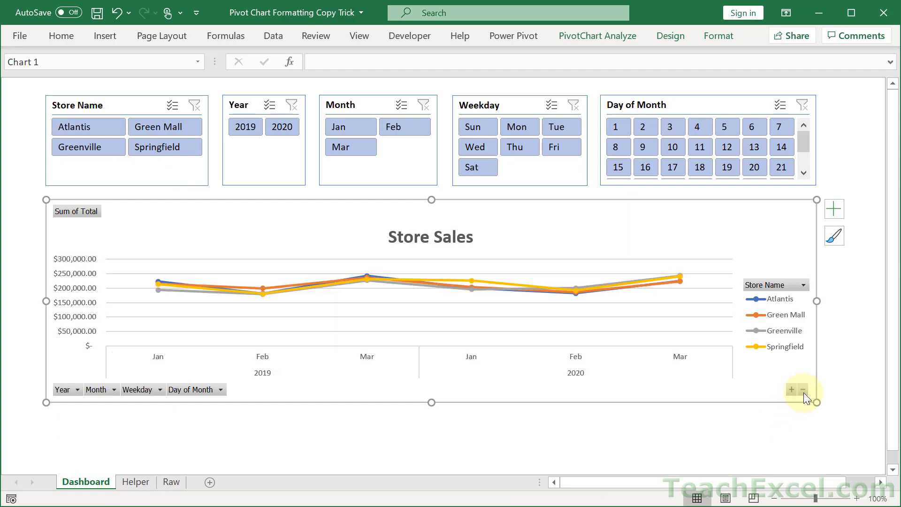
{"action": "left_click", "coordinate": [803, 392]}
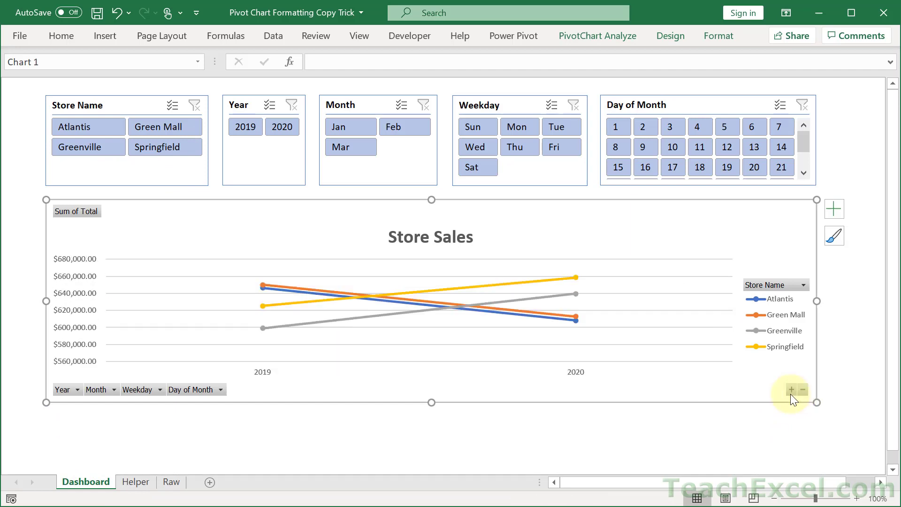
Copy the whole Helper pivot table and paste it at cell H1
{"action": "left_click", "coordinate": [135, 482]}
{"action": "left_click", "coordinate": [125, 126]}
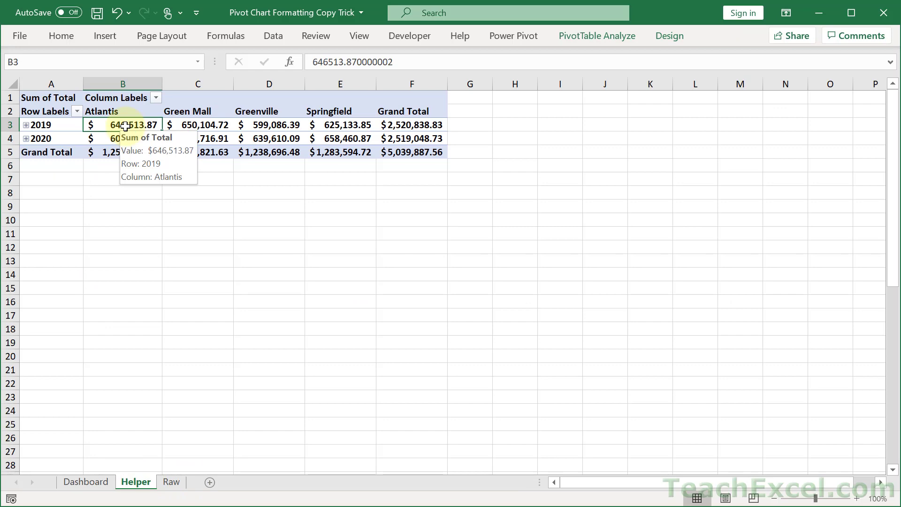
{"action": "key", "text": "ctrl+a"}
{"action": "key", "text": "ctrl+c"}
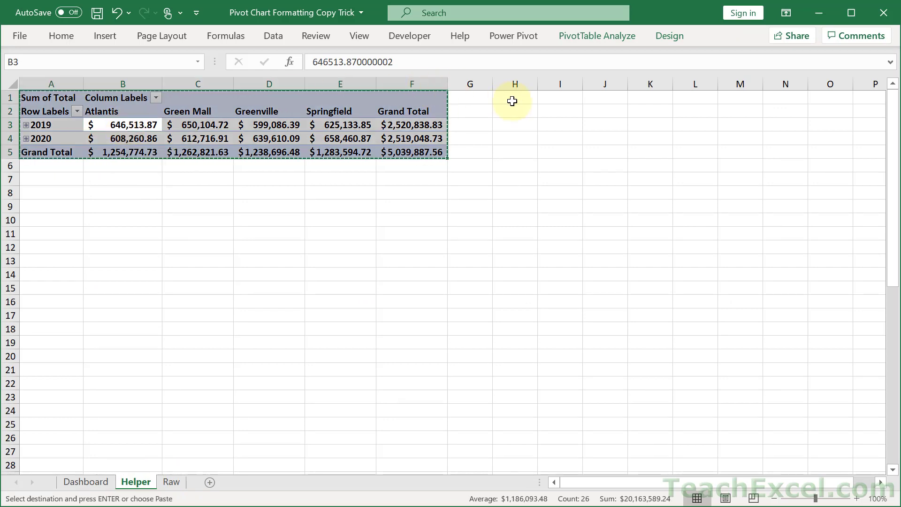
{"action": "left_click", "coordinate": [514, 100]}
{"action": "key", "text": "ctrl+v"}
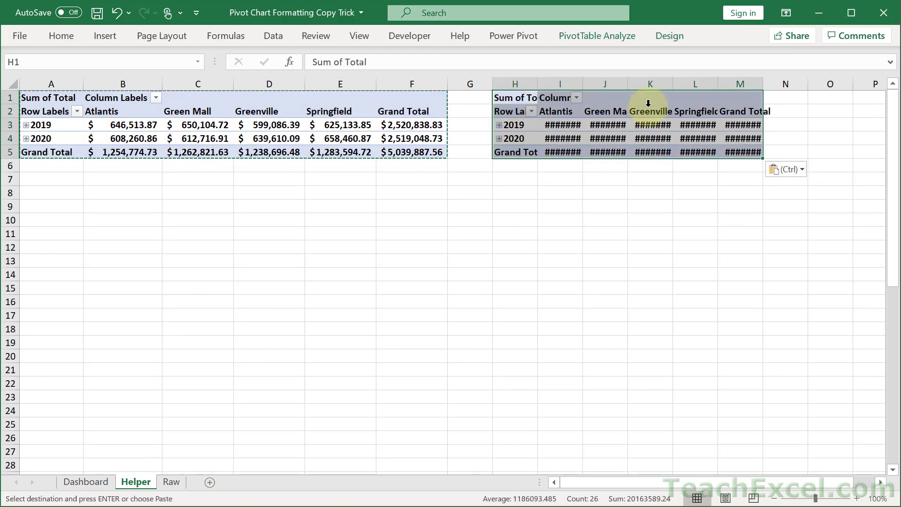
Select the pasted pivot table and pin the PivotTable Analyze ribbon open
{"action": "left_click", "coordinate": [613, 124]}
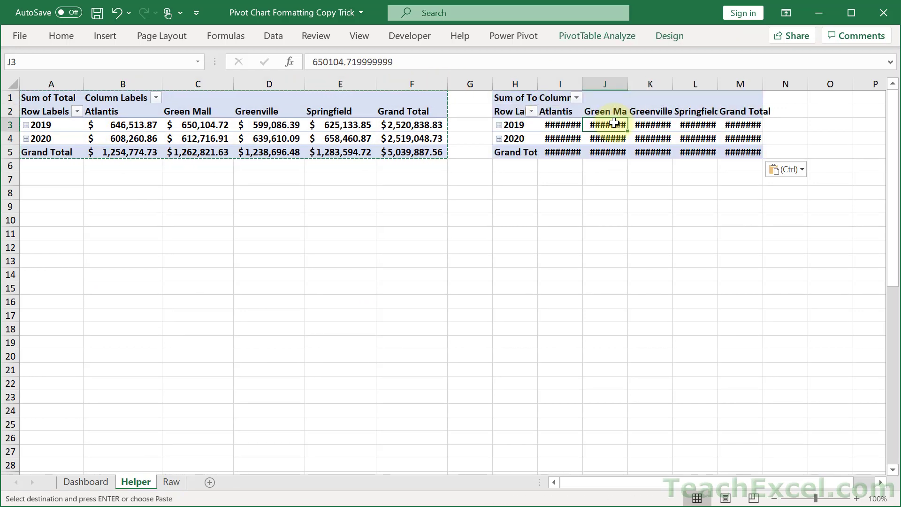
{"action": "left_click", "coordinate": [612, 37]}
{"action": "double_click", "coordinate": [610, 38]}
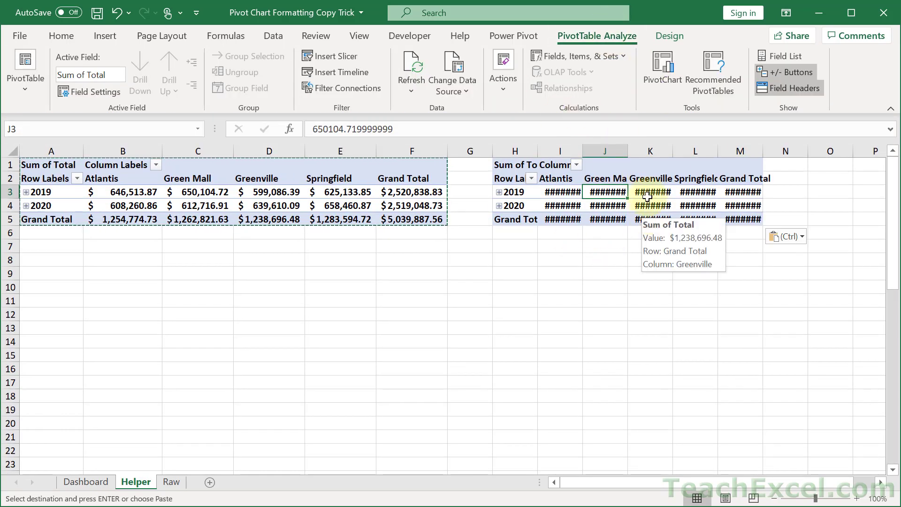
Insert a pivot chart for the copied pivot table using the MyPivotChartTemplate template
{"action": "left_click", "coordinate": [666, 70]}
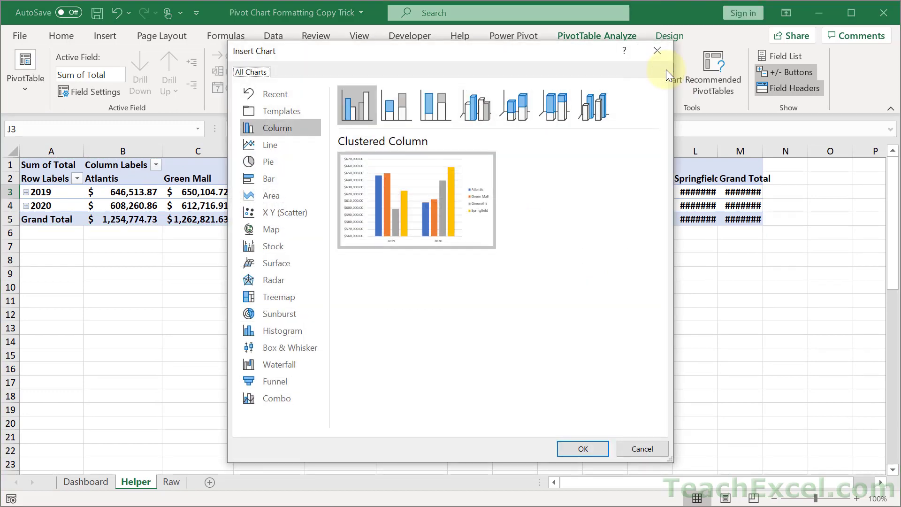
{"action": "left_click", "coordinate": [292, 113]}
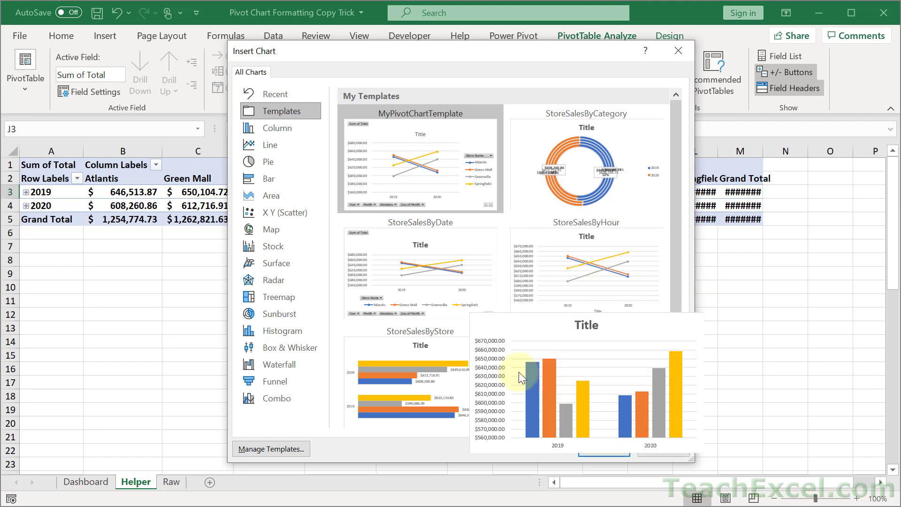
{"action": "mouse_move", "coordinate": [455, 240]}
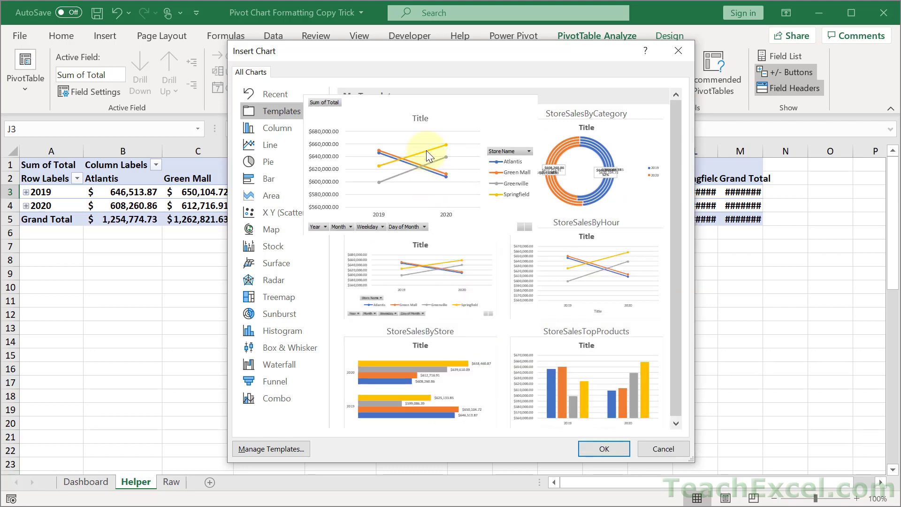
{"action": "key", "text": "Escape"}
{"action": "key", "text": "alt+F1"}
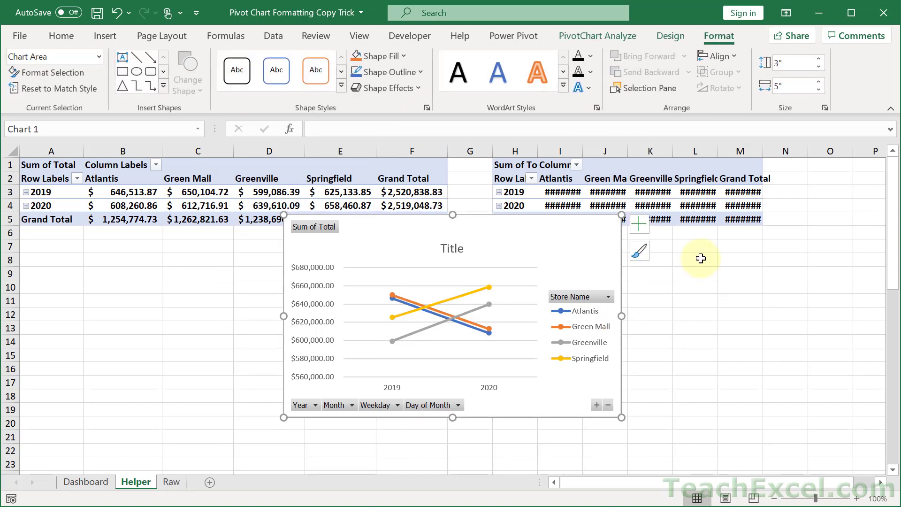
Move the templated chart to the Dashboard at B26 and widen it to match Store Sales
{"action": "key", "text": "ctrl+x"}
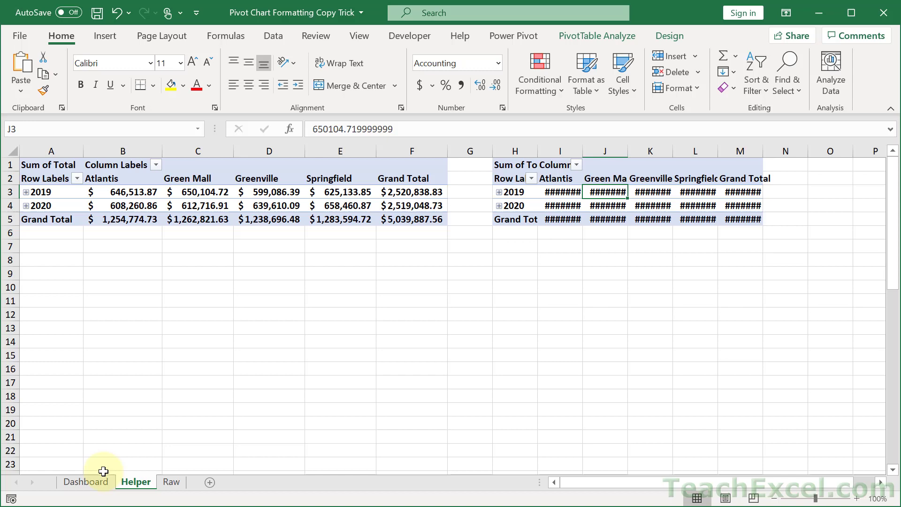
{"action": "left_click", "coordinate": [94, 484]}
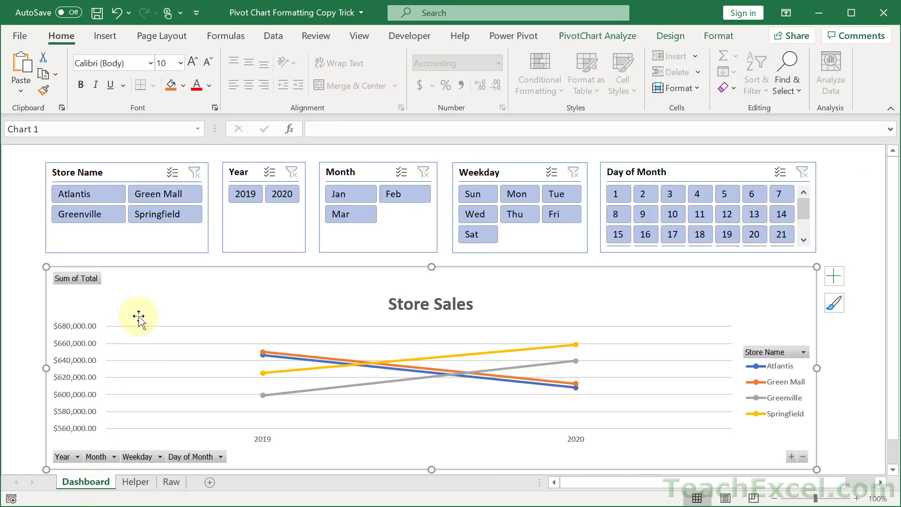
{"action": "scroll", "coordinate": [136, 314], "scroll_direction": "down", "scroll_amount": 4}
{"action": "left_click", "coordinate": [60, 339]}
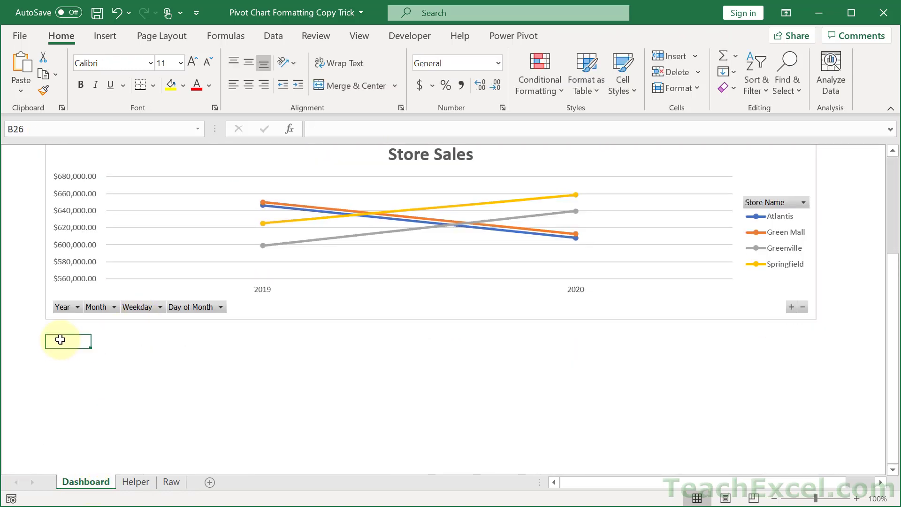
{"action": "key", "text": "ctrl+v"}
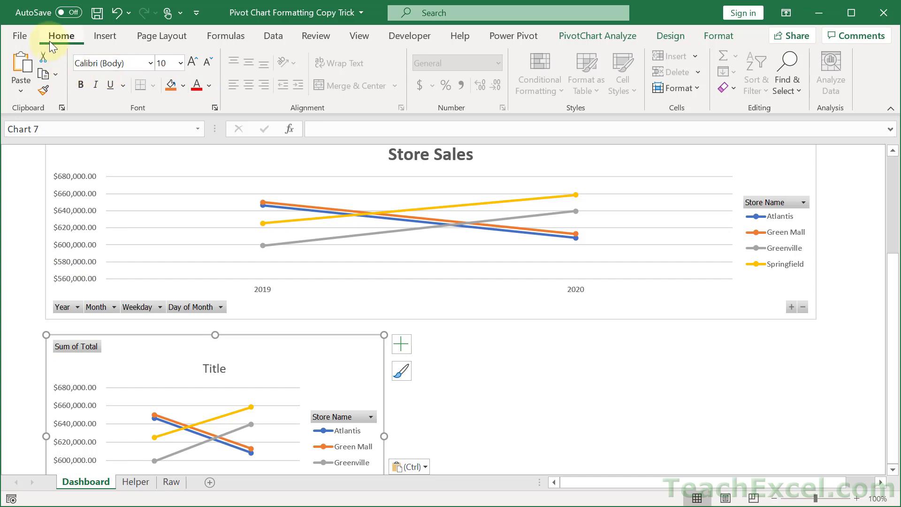
{"action": "double_click", "coordinate": [52, 40]}
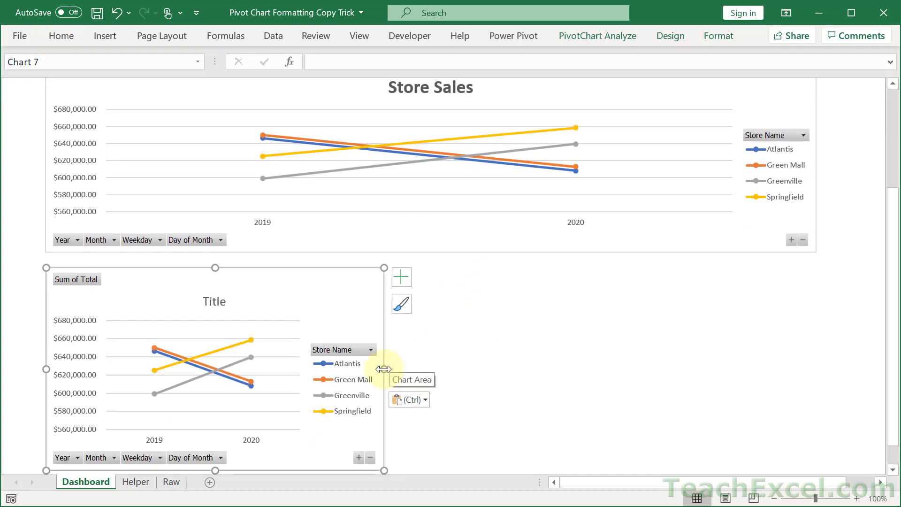
{"action": "left_click_drag", "start_coordinate": [384, 369], "coordinate": [817, 393]}
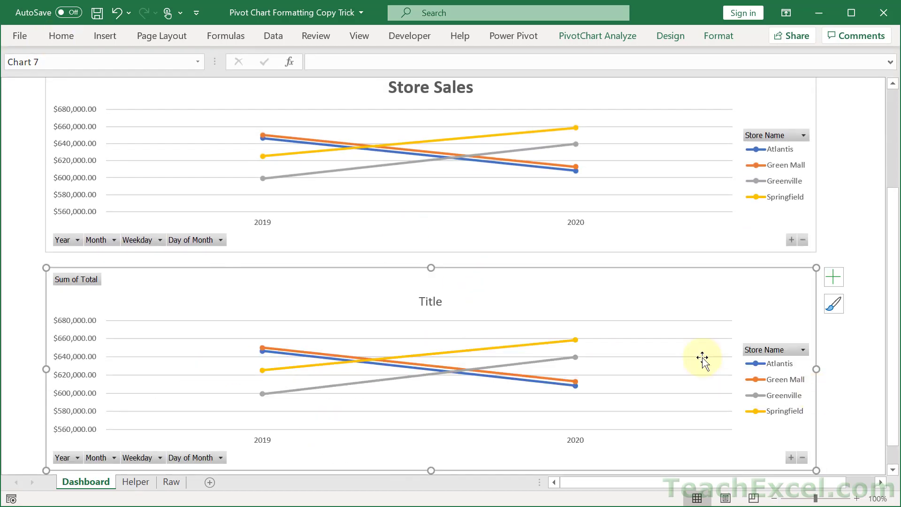
{"action": "scroll", "coordinate": [639, 314], "scroll_direction": "down", "scroll_amount": 2}
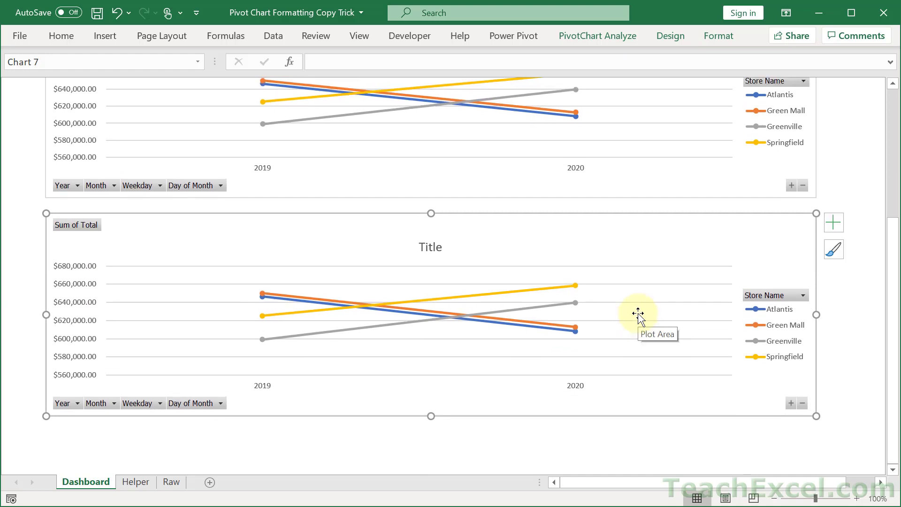
{"action": "scroll", "coordinate": [638, 314], "scroll_direction": "up", "scroll_amount": 3}
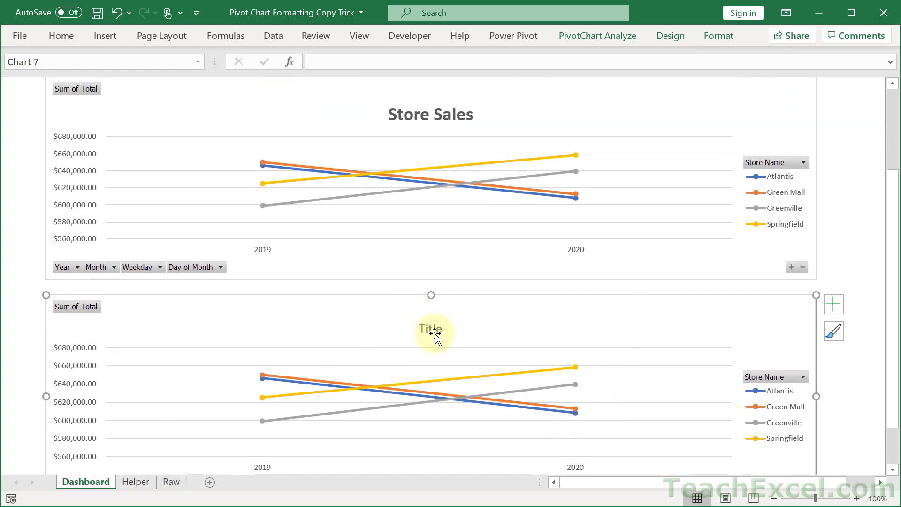
{"action": "scroll", "coordinate": [434, 332], "scroll_direction": "down", "scroll_amount": 3}
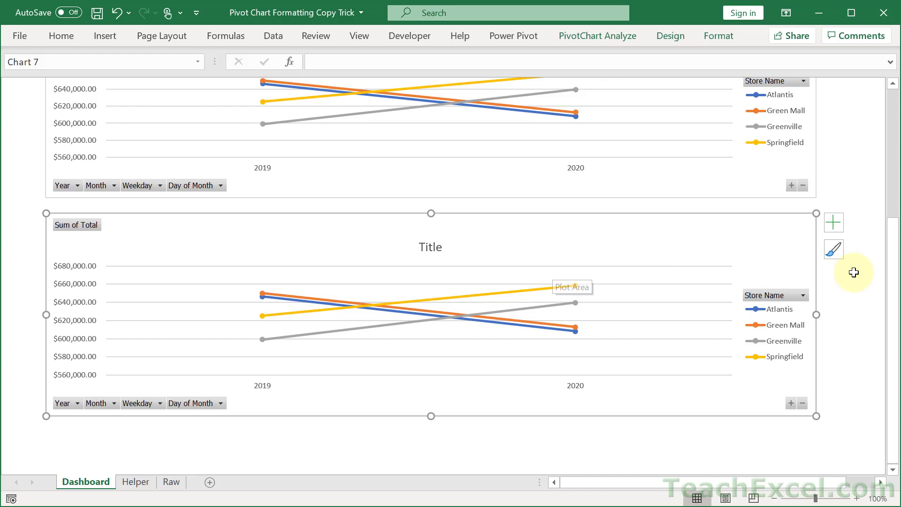
Zoom to 80% and drill the Store Sales chart's axis from years down to weekdays
{"action": "left_click", "coordinate": [773, 499]}
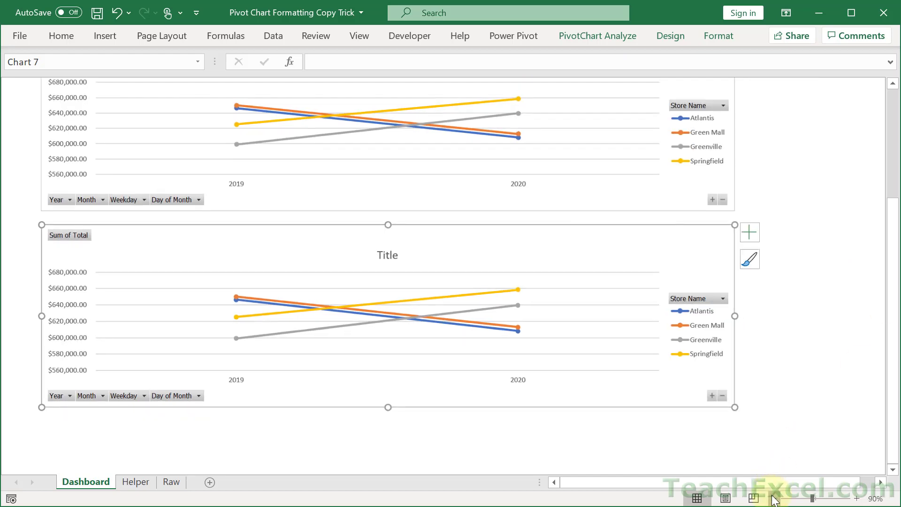
{"action": "left_click", "coordinate": [774, 498]}
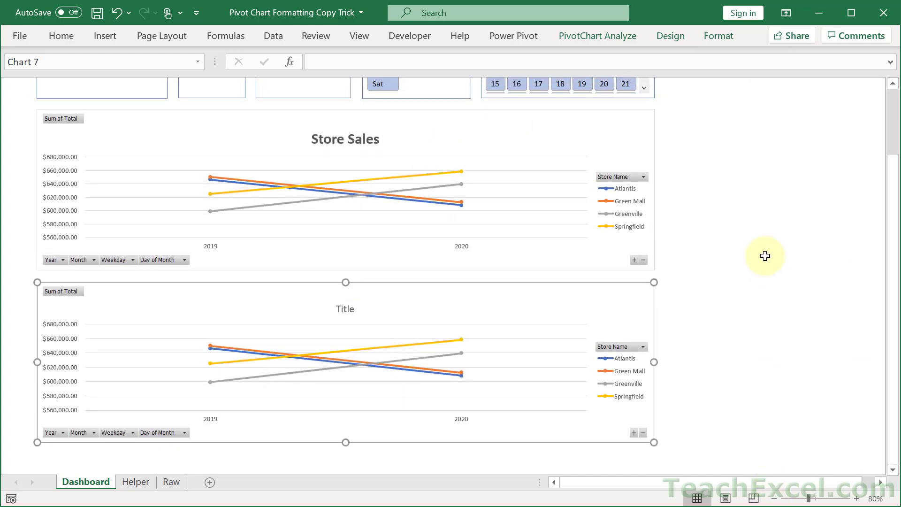
{"action": "left_click", "coordinate": [634, 260]}
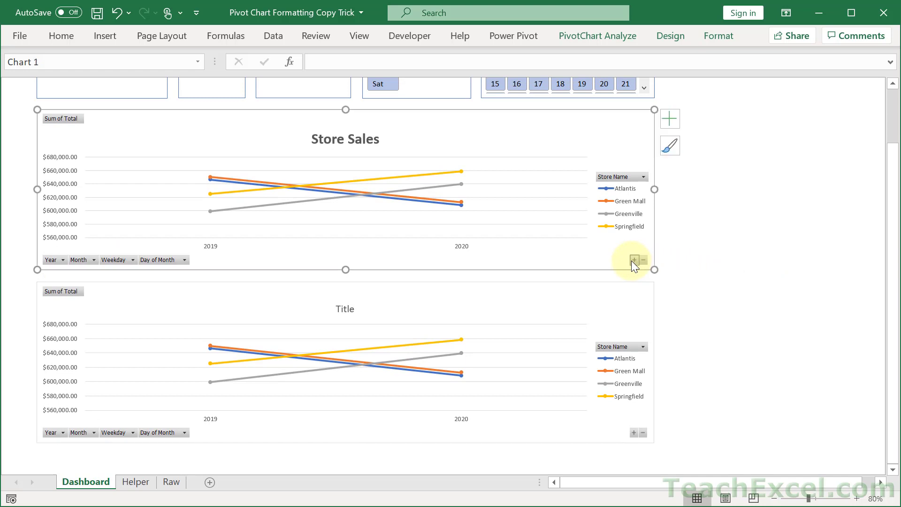
{"action": "left_click", "coordinate": [633, 260]}
{"action": "left_click", "coordinate": [633, 260]}
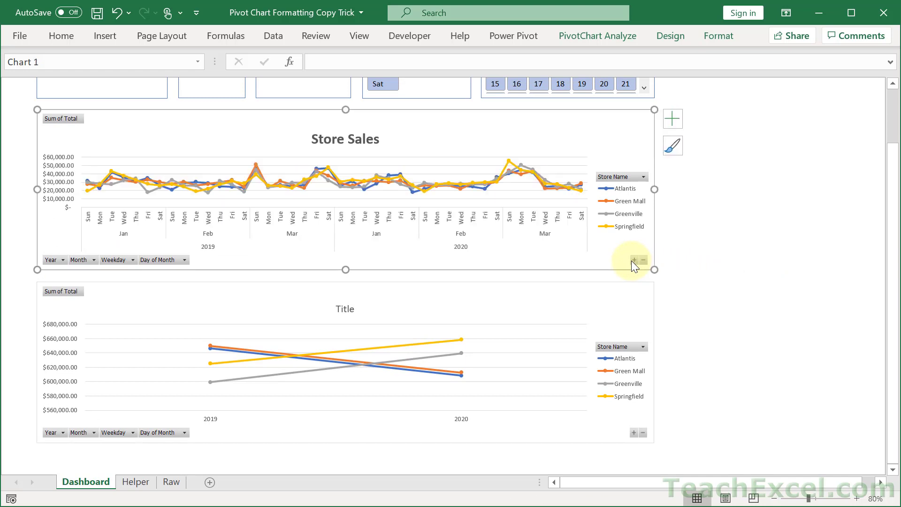
Drill the second pivot chart's axis from years through months to weekdays
{"action": "left_click", "coordinate": [633, 433]}
{"action": "left_click", "coordinate": [633, 432]}
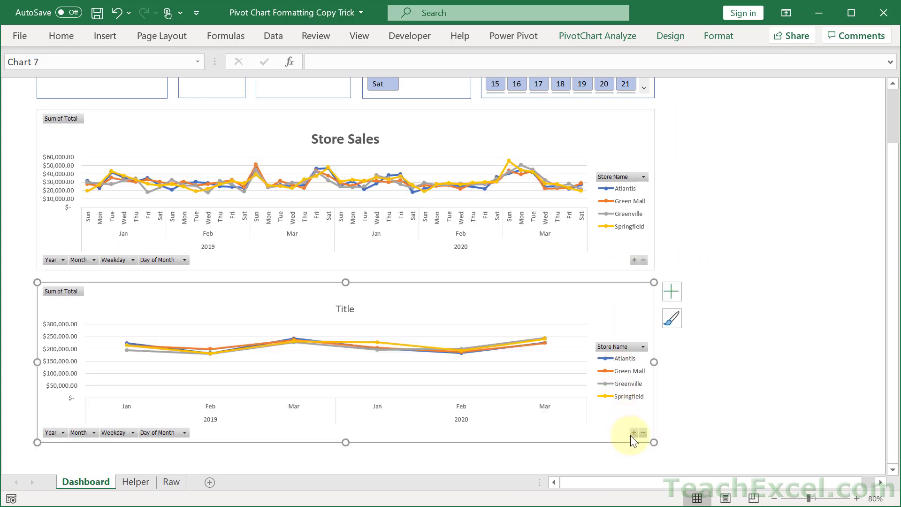
{"action": "left_click", "coordinate": [631, 436]}
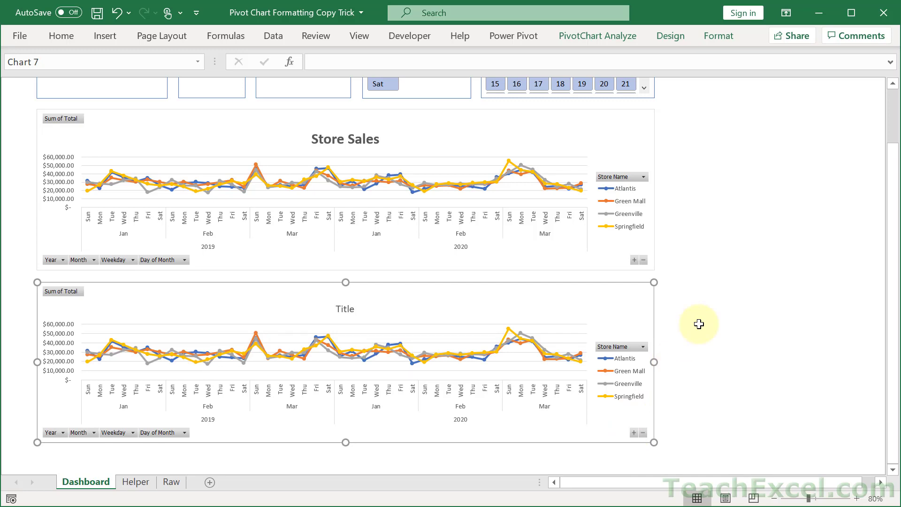
{"action": "scroll", "coordinate": [699, 324], "scroll_direction": "up", "scroll_amount": 3}
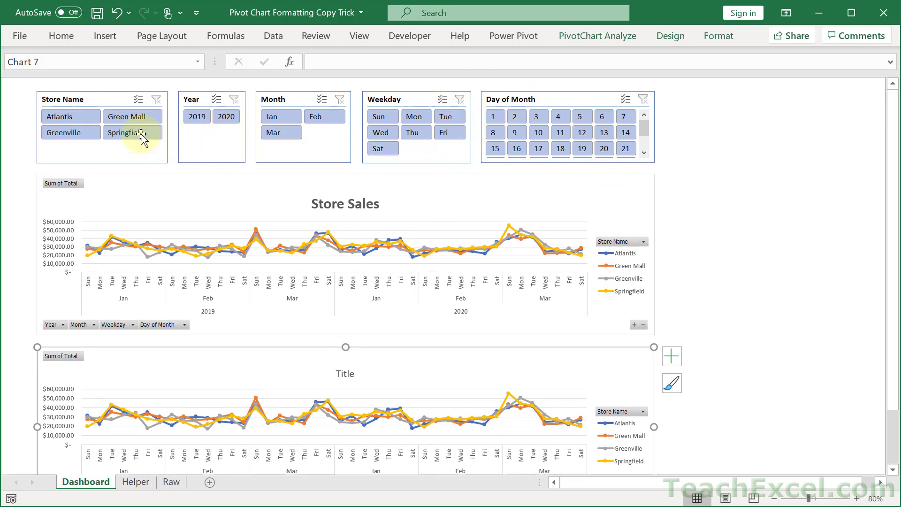
Set the Month slicer to Jan and the Store Name slicer to Atlantis
{"action": "left_click", "coordinate": [282, 115]}
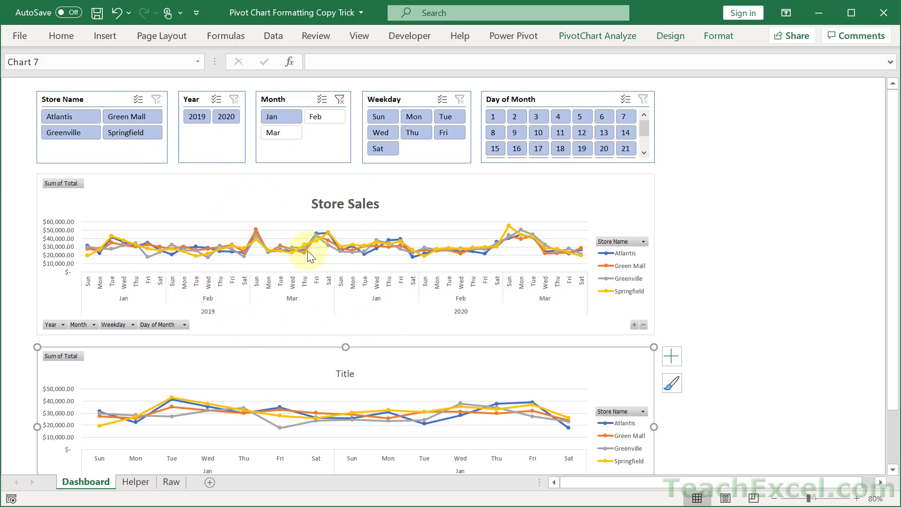
{"action": "left_click", "coordinate": [70, 113]}
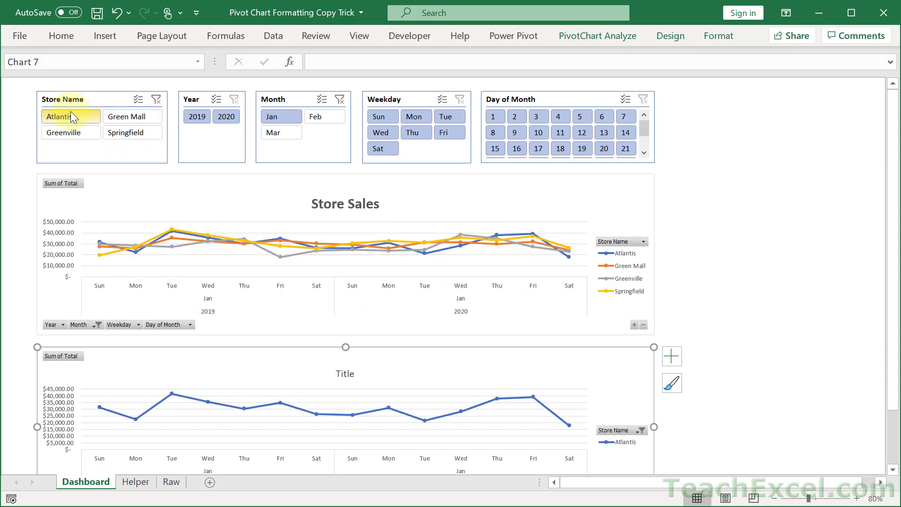
{"action": "left_click", "coordinate": [339, 100]}
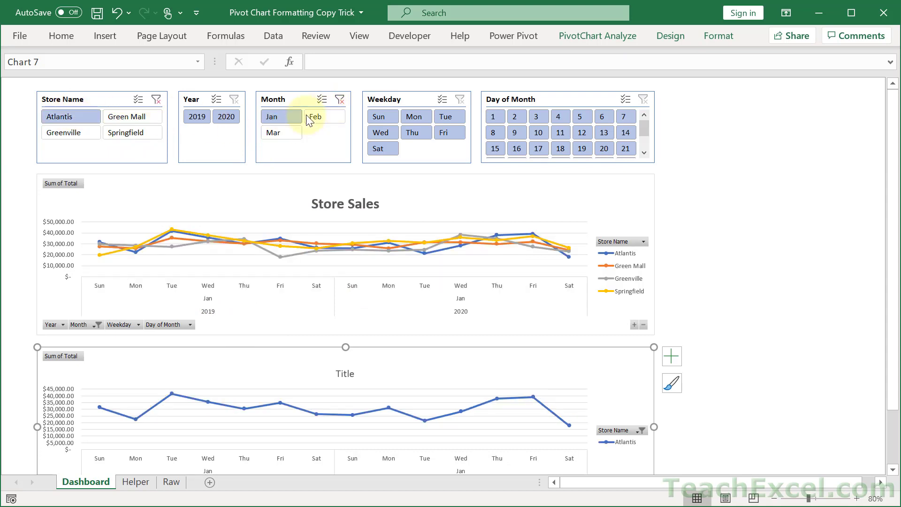
{"action": "left_click", "coordinate": [284, 117]}
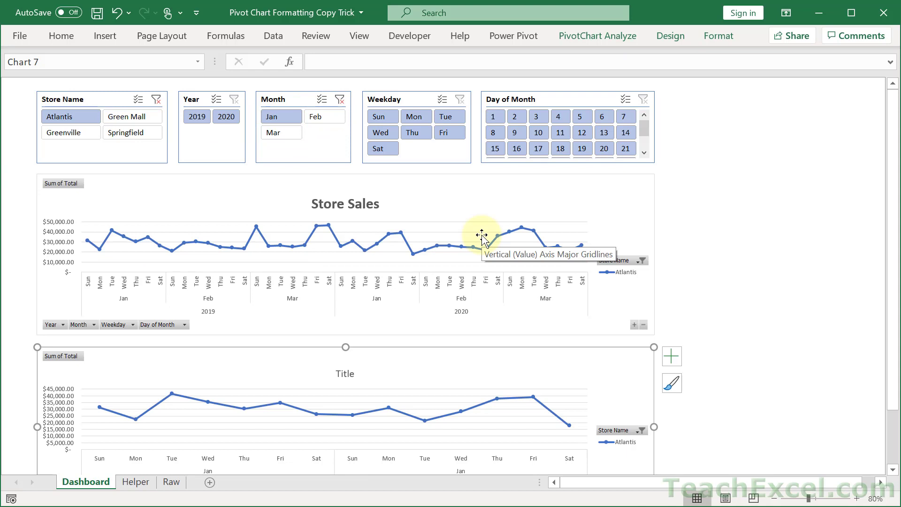
{"action": "left_click", "coordinate": [632, 326]}
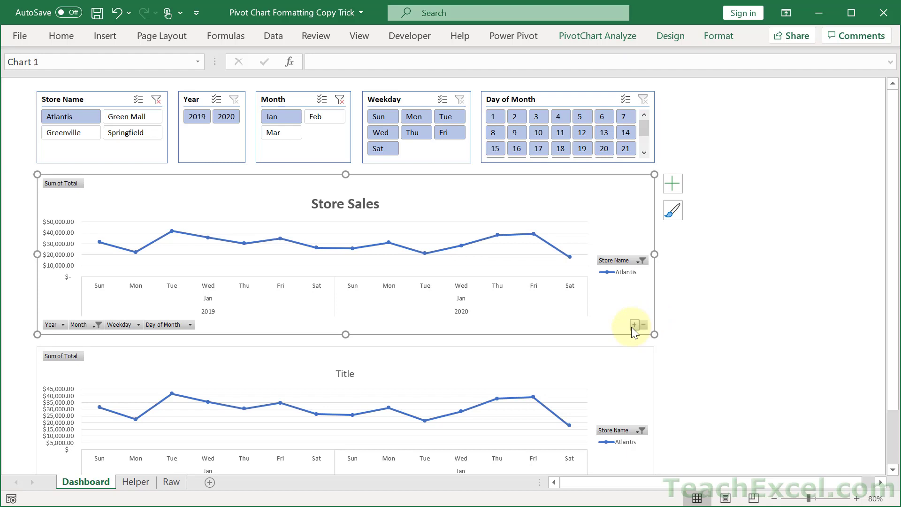
Open the Helper sheet to compare both pivot tables' Atlantis January weekday totals
{"action": "right_click", "coordinate": [434, 194]}
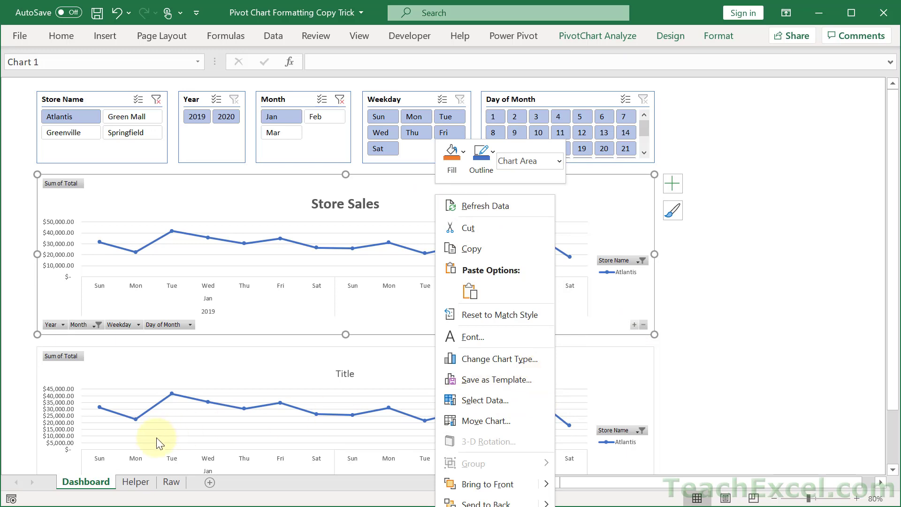
{"action": "left_click", "coordinate": [137, 481]}
{"action": "left_click", "coordinate": [136, 483]}
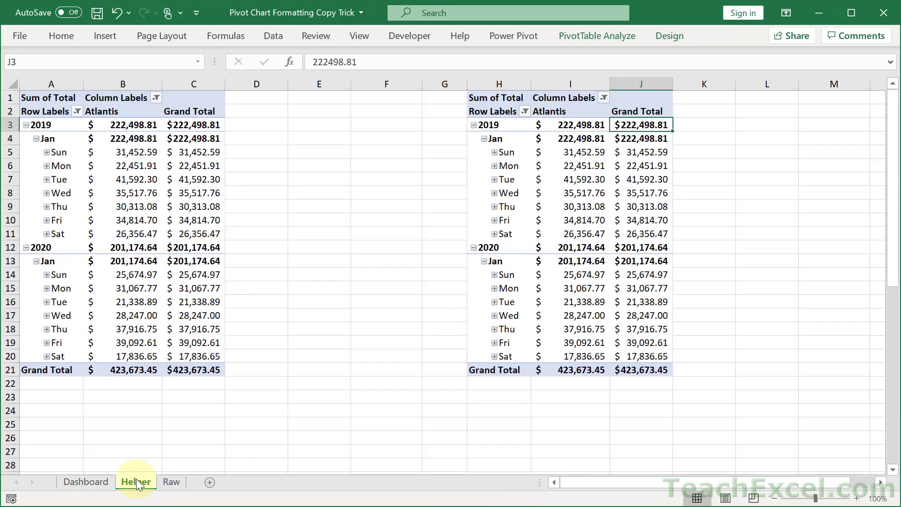